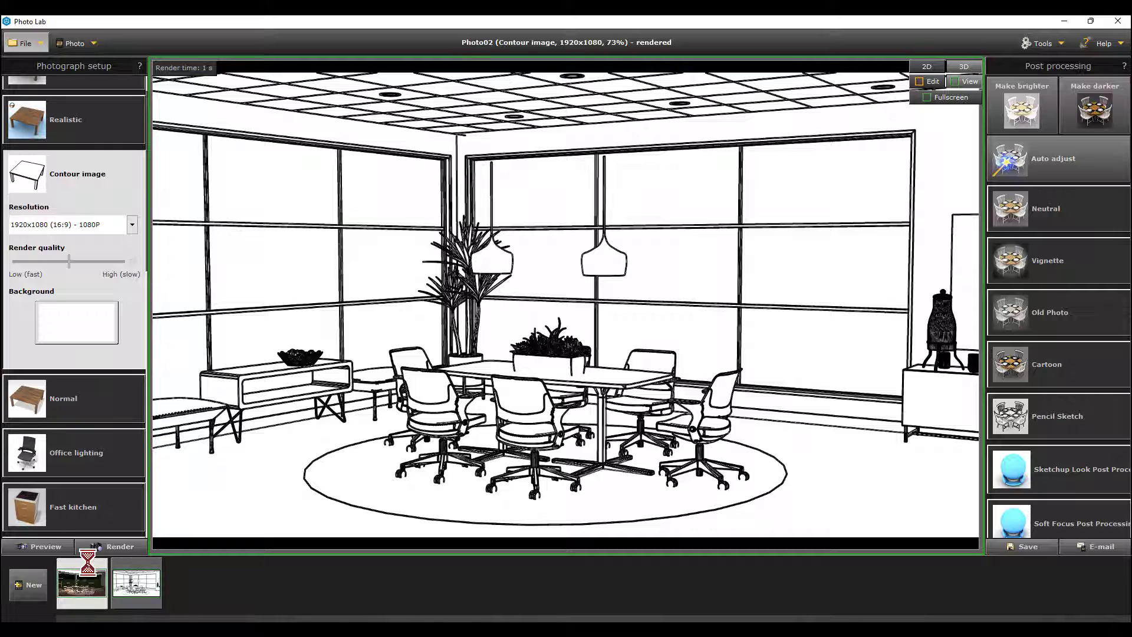
Step: Set up saving the rendered Photo01 image in JPEG format, and cancel the save
{"action": "right_click", "coordinate": [92, 574]}
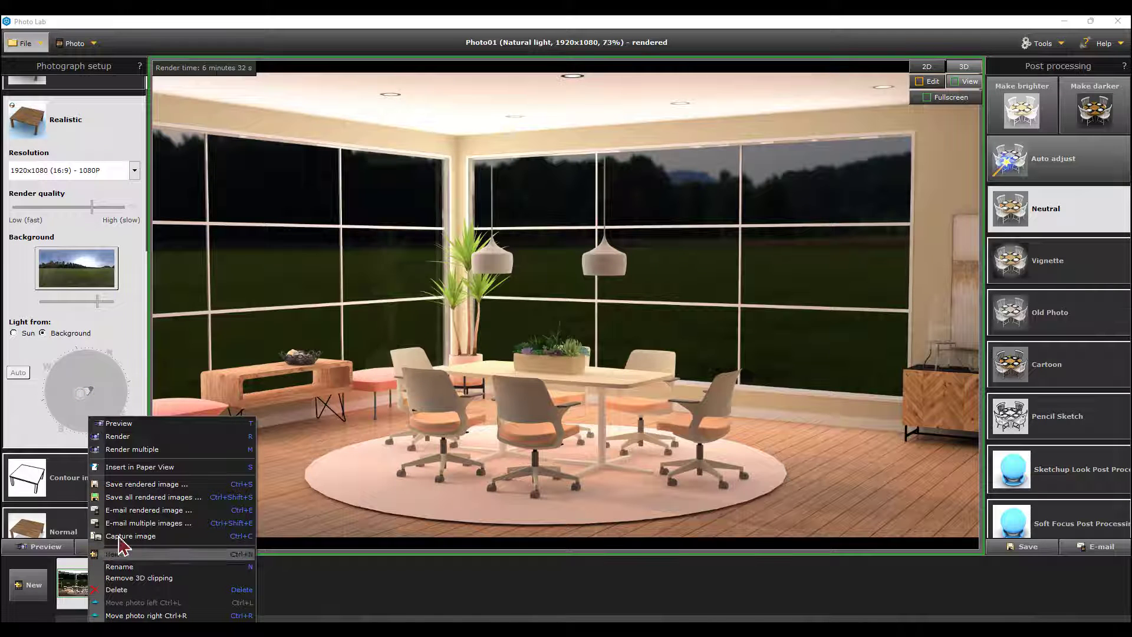
{"action": "left_click", "coordinate": [145, 485]}
{"action": "left_click", "coordinate": [174, 259]}
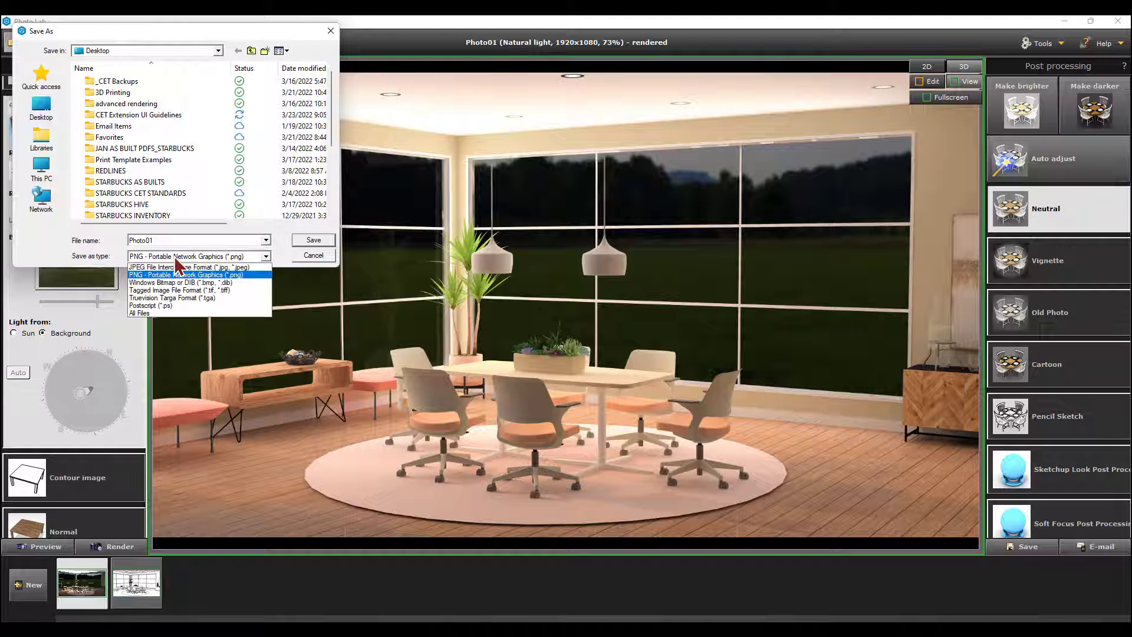
{"action": "left_click", "coordinate": [172, 267]}
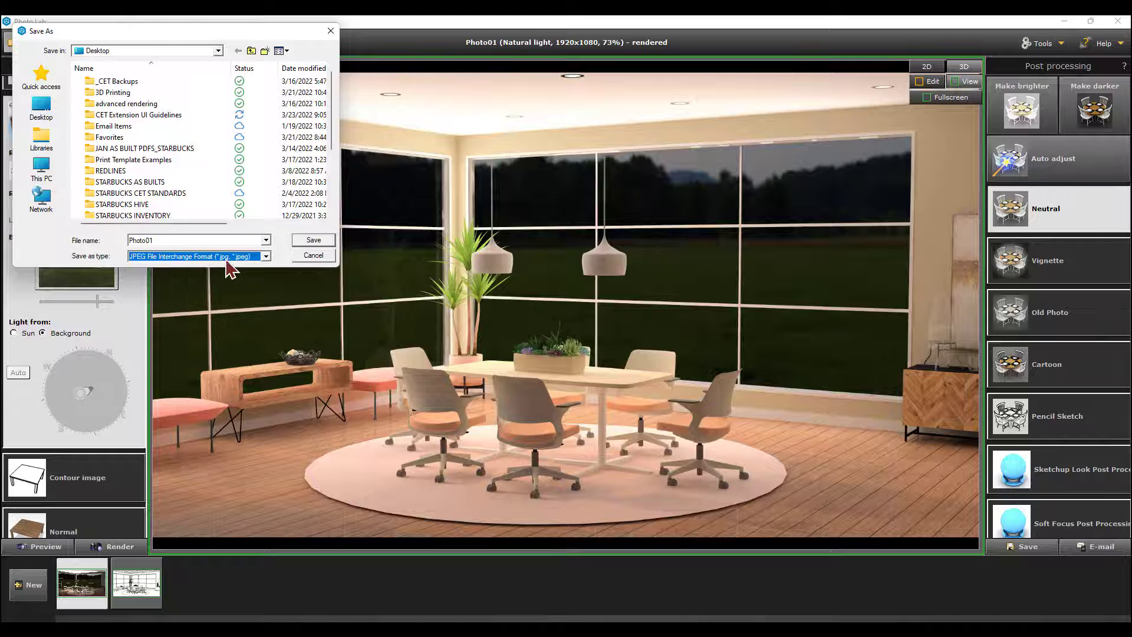
{"action": "left_click", "coordinate": [333, 31]}
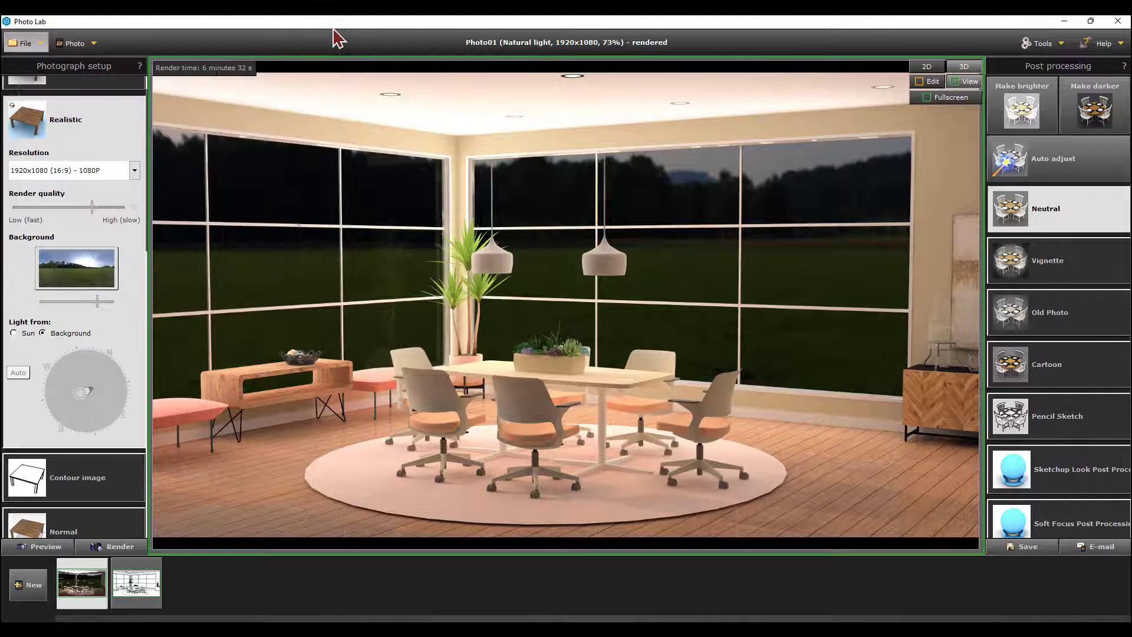
Step: Start saving the rendered Photo02 contour image as a PNG file, and cancel the save
{"action": "left_click", "coordinate": [151, 566]}
{"action": "right_click", "coordinate": [152, 565]}
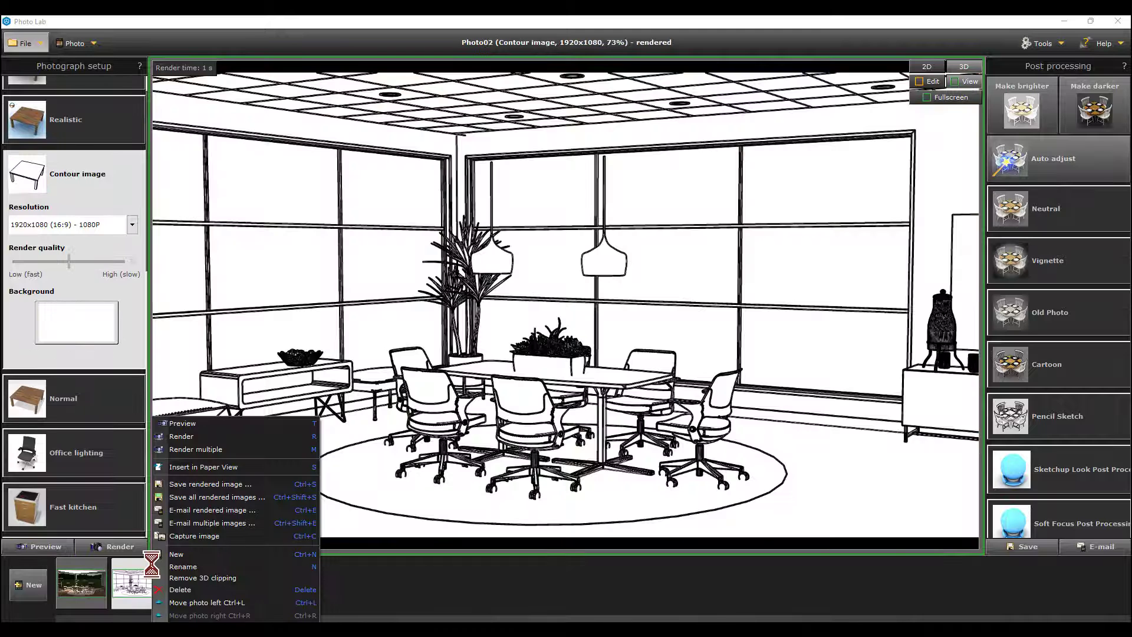
{"action": "left_click", "coordinate": [230, 498]}
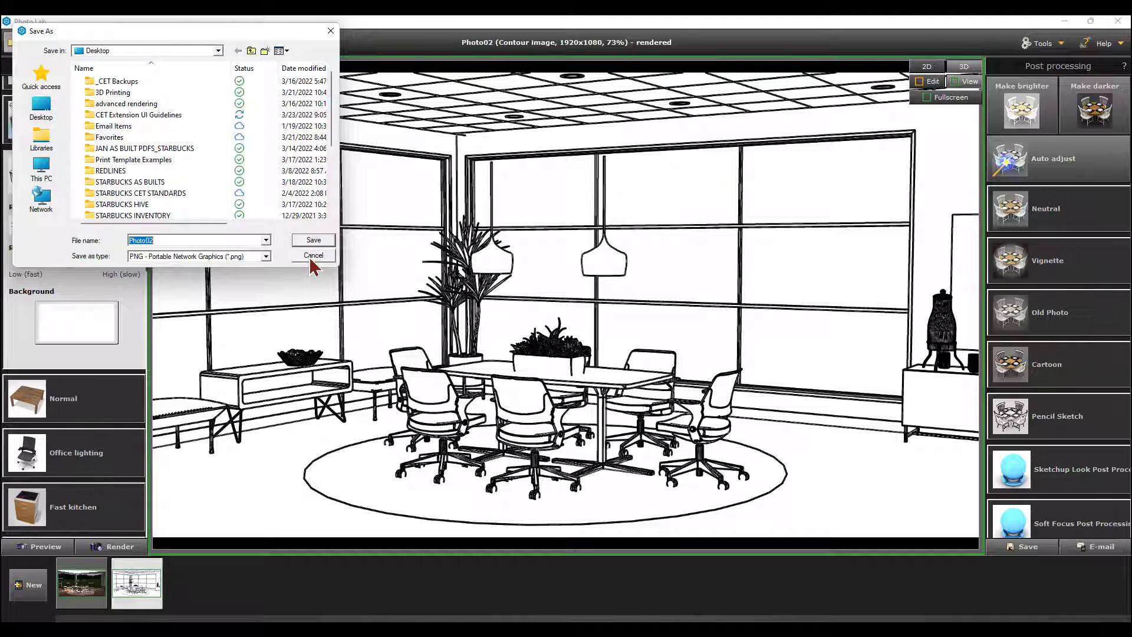
{"action": "left_click", "coordinate": [331, 31]}
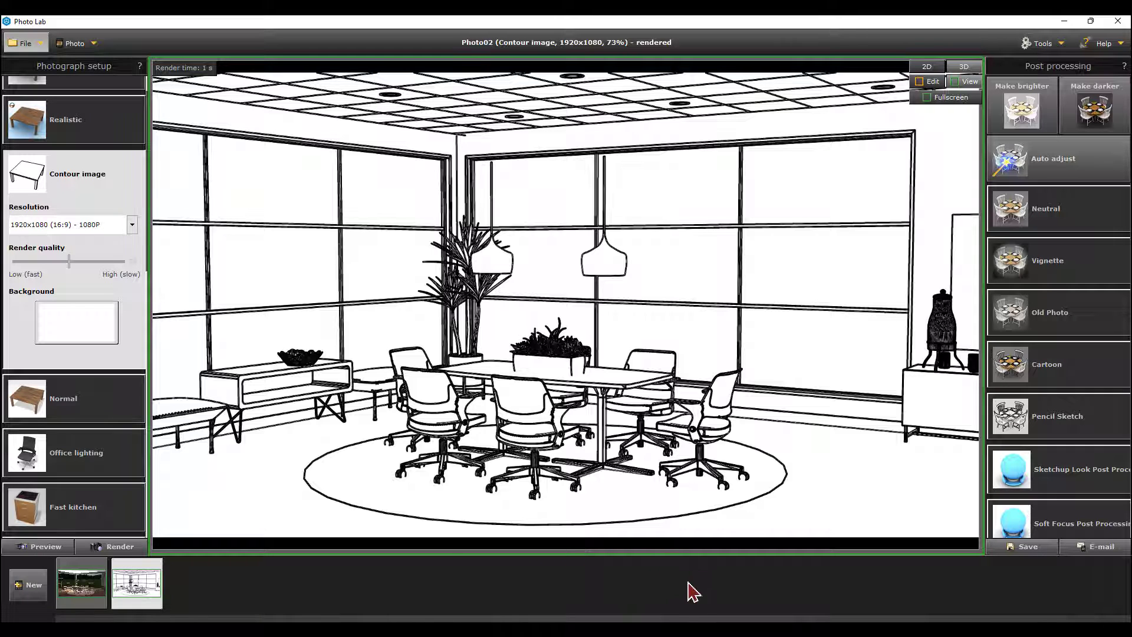
Step: Switch to Snagit Editor, make the white areas of Contour.png transparent with the Magic Wand, and apply a size 100 fade to its right edge
{"action": "left_click", "coordinate": [697, 630]}
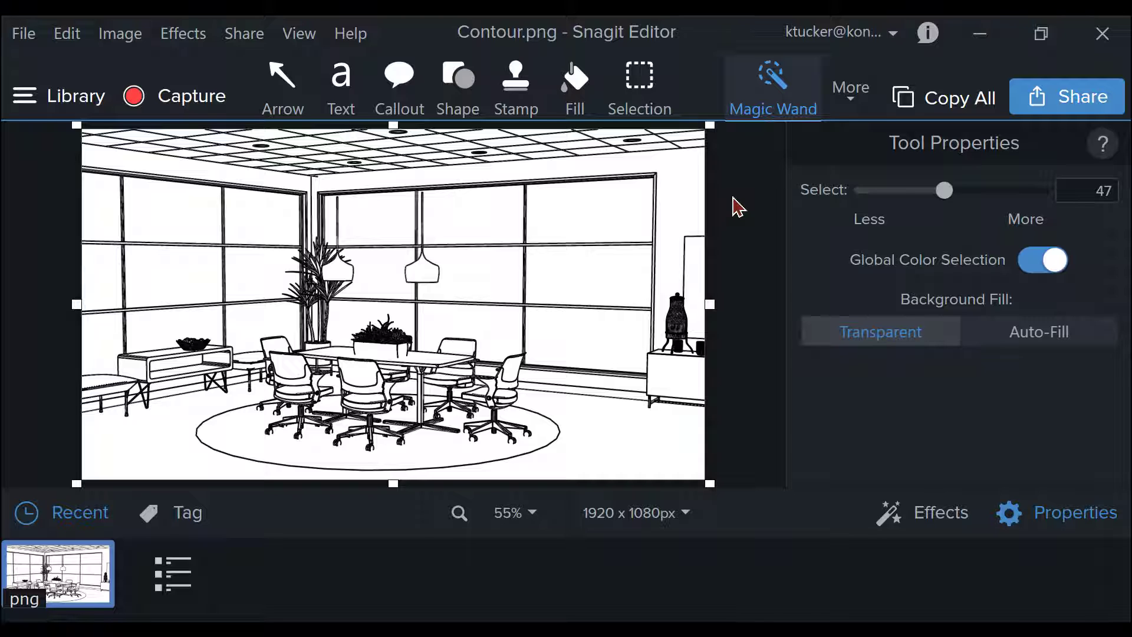
{"action": "left_click", "coordinate": [596, 224]}
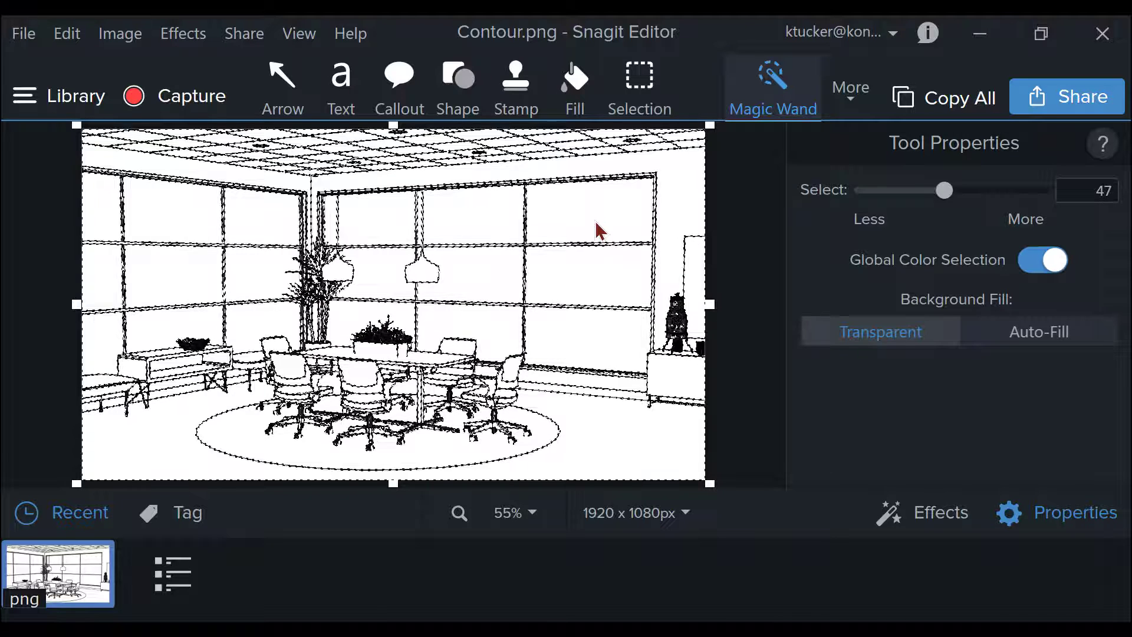
{"action": "key", "text": "Delete"}
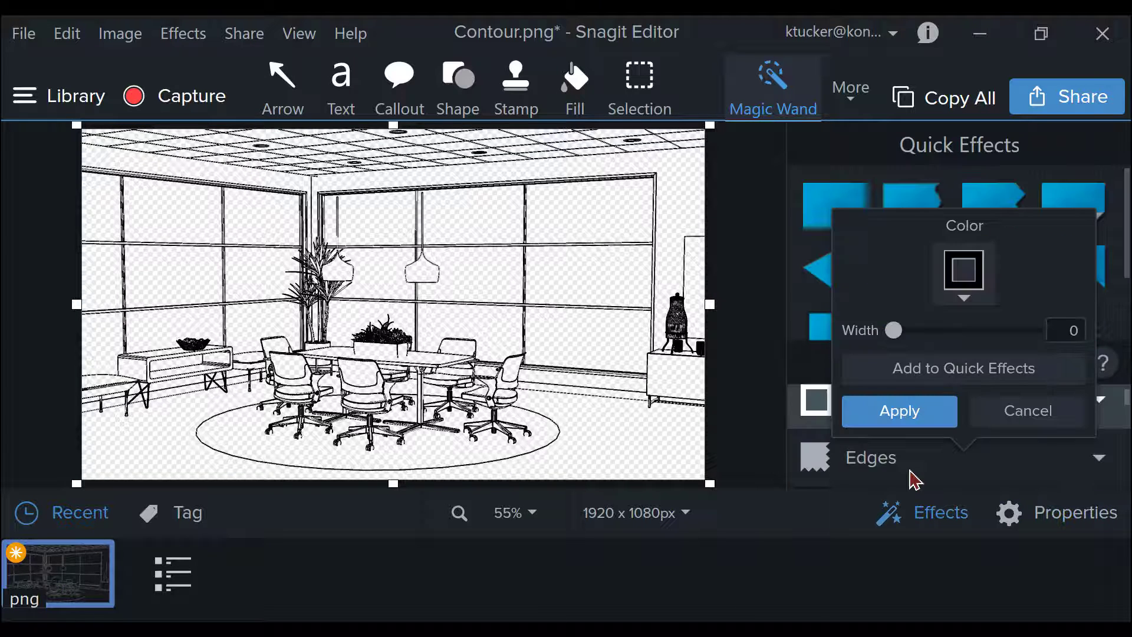
{"action": "left_click", "coordinate": [914, 479]}
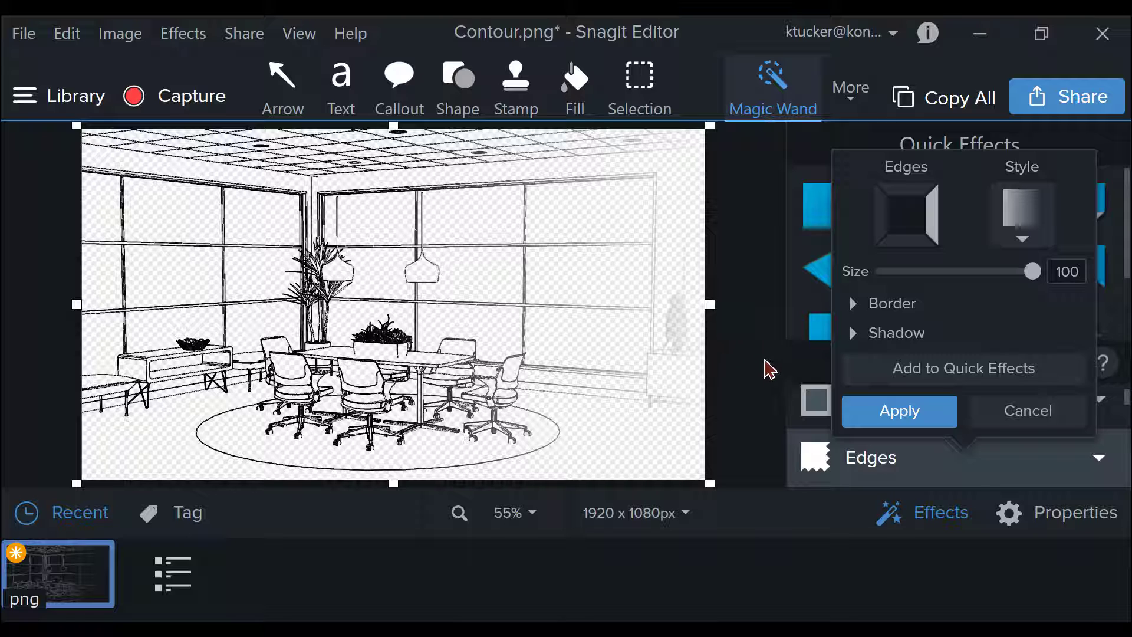
{"action": "left_click", "coordinate": [897, 419]}
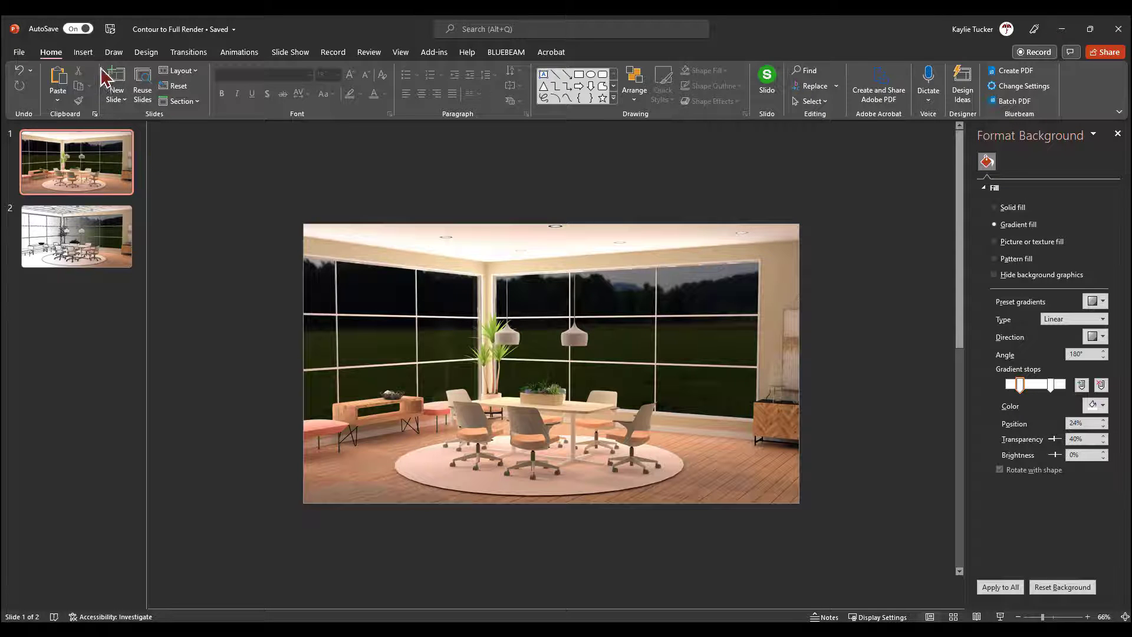
Step: In PowerPoint, insert the Contour-transparent picture over the render on slide 1 and enlarge it to cover the whole slide
{"action": "left_click", "coordinate": [84, 52]}
{"action": "left_click", "coordinate": [51, 52]}
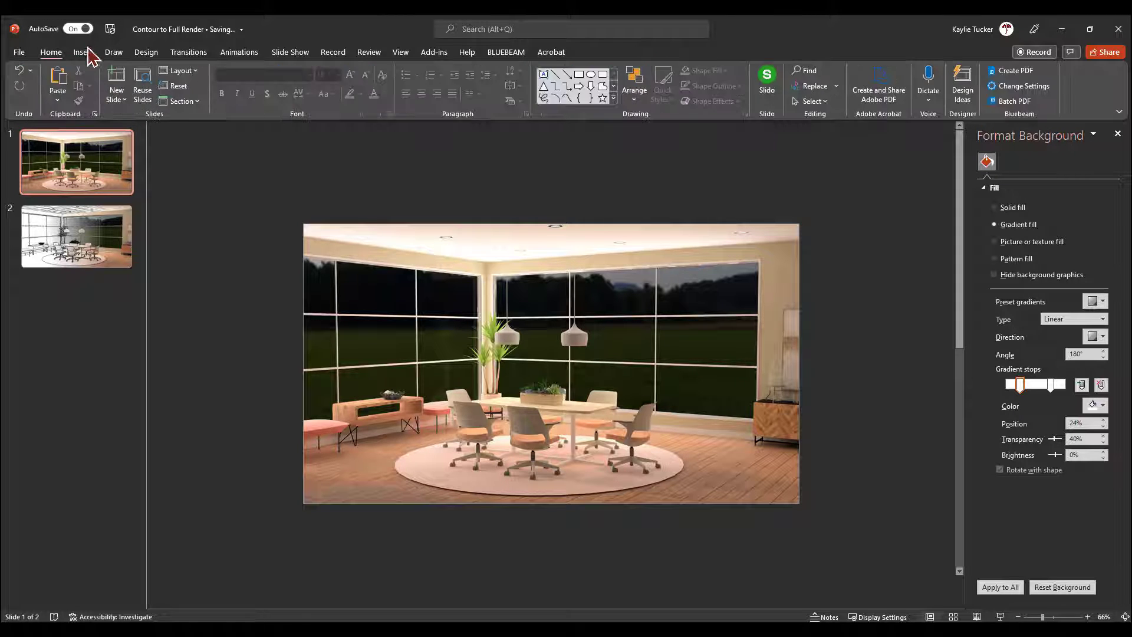
{"action": "left_click", "coordinate": [83, 52]}
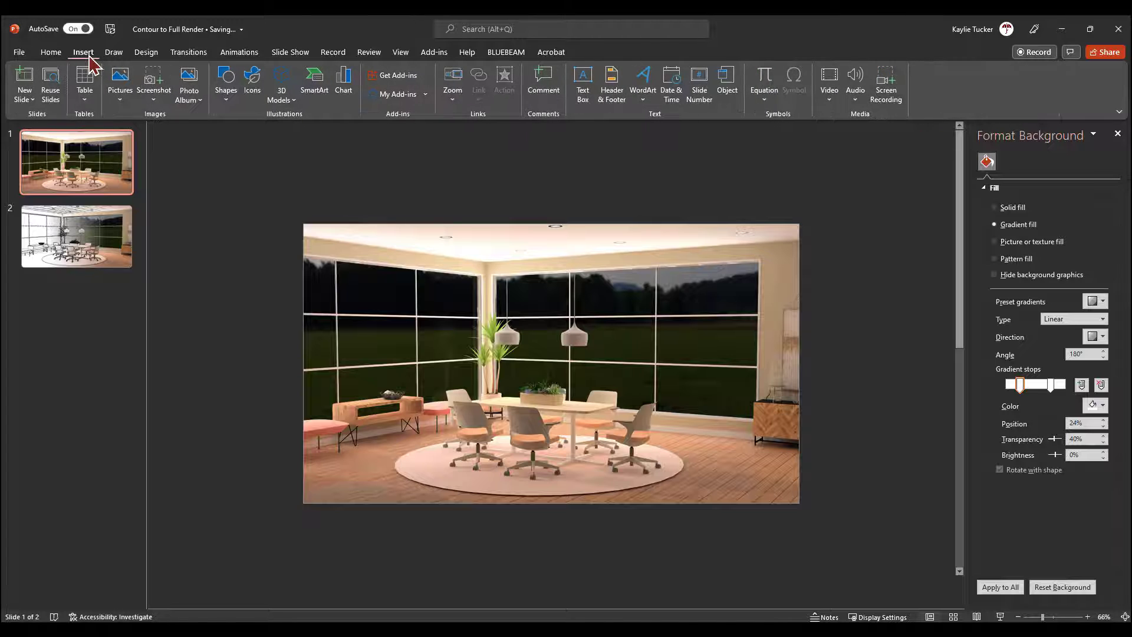
{"action": "left_click", "coordinate": [119, 104]}
{"action": "left_click", "coordinate": [141, 135]}
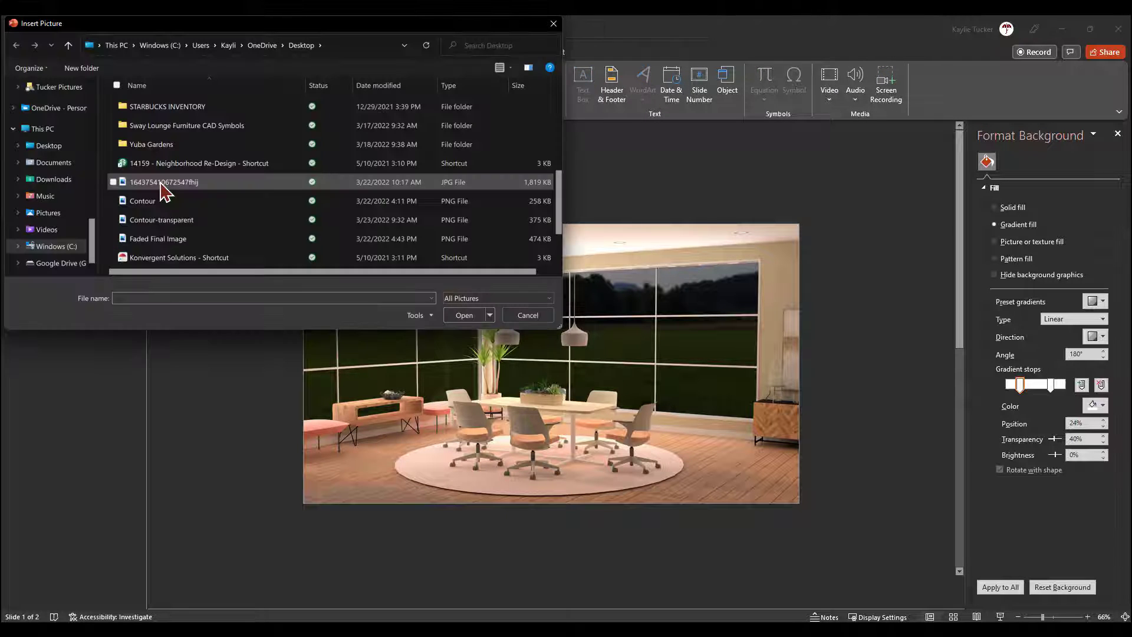
{"action": "left_click", "coordinate": [164, 222]}
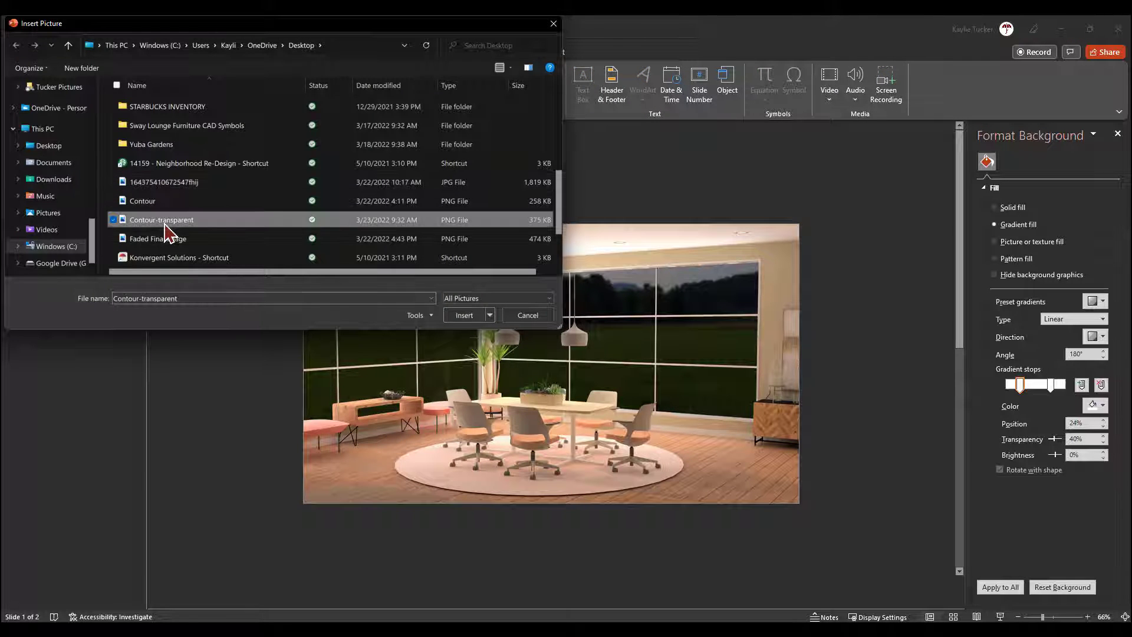
{"action": "left_click", "coordinate": [465, 316]}
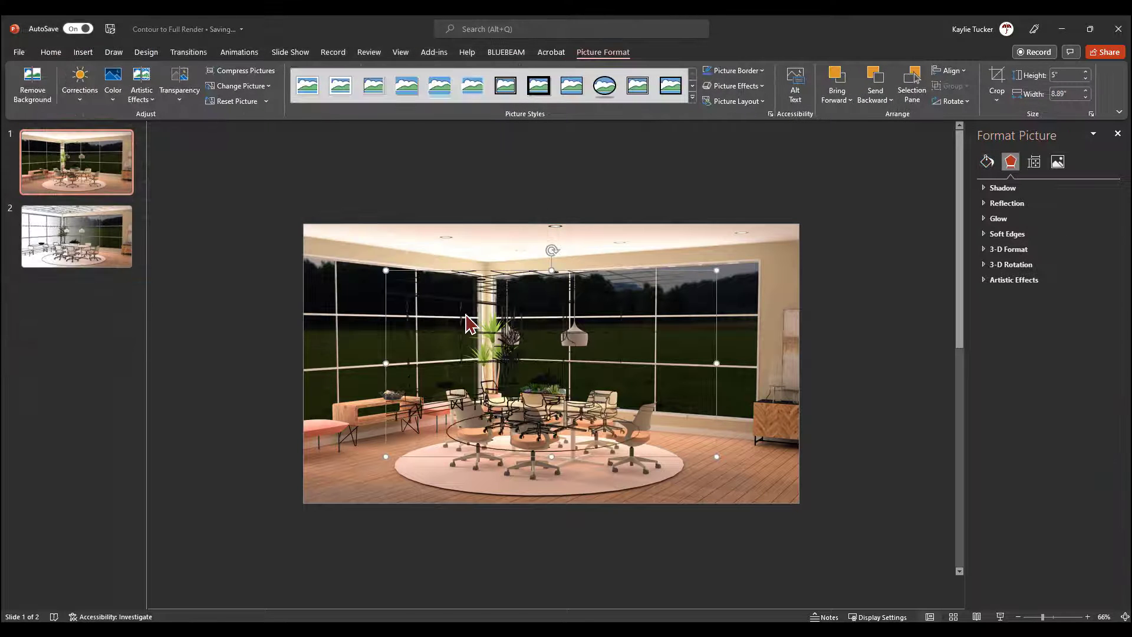
{"action": "left_click_drag", "start_coordinate": [466, 318], "coordinate": [382, 266]}
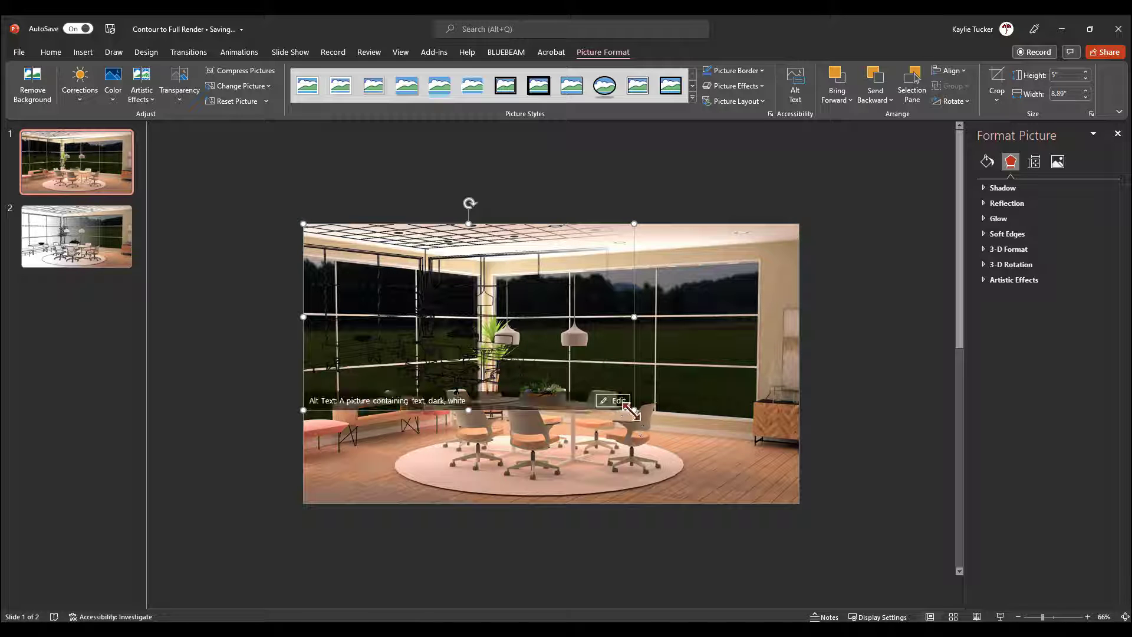
{"action": "left_click_drag", "start_coordinate": [634, 410], "coordinate": [802, 501]}
Step: Give the contour picture a linear gradient fill with an angle of 359.9°
{"action": "right_click", "coordinate": [571, 385]}
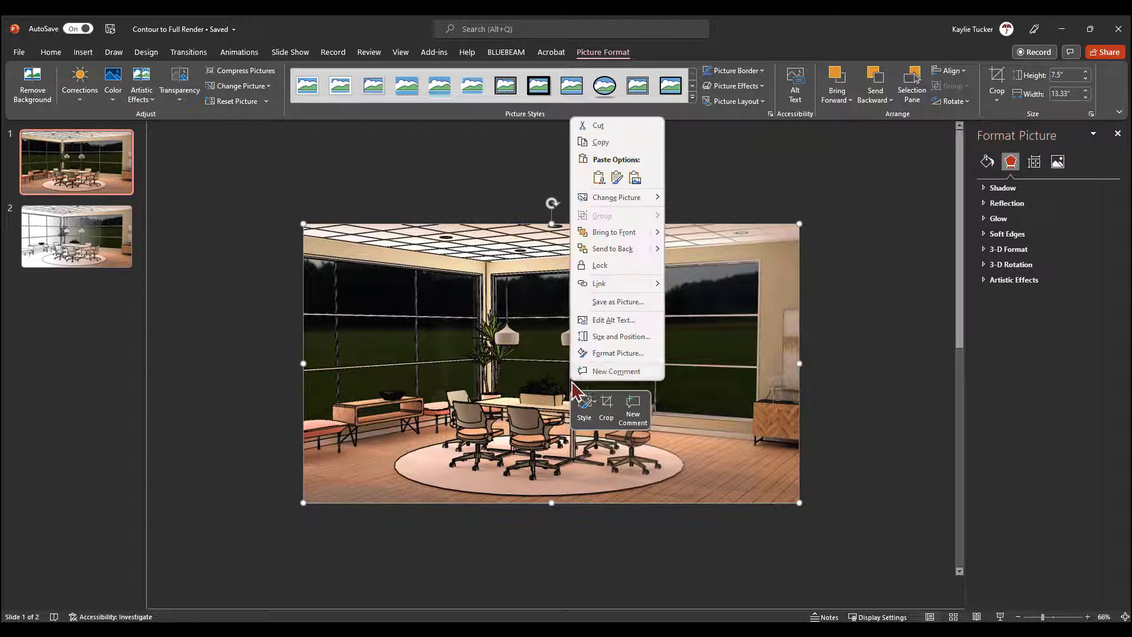
{"action": "left_click", "coordinate": [610, 354]}
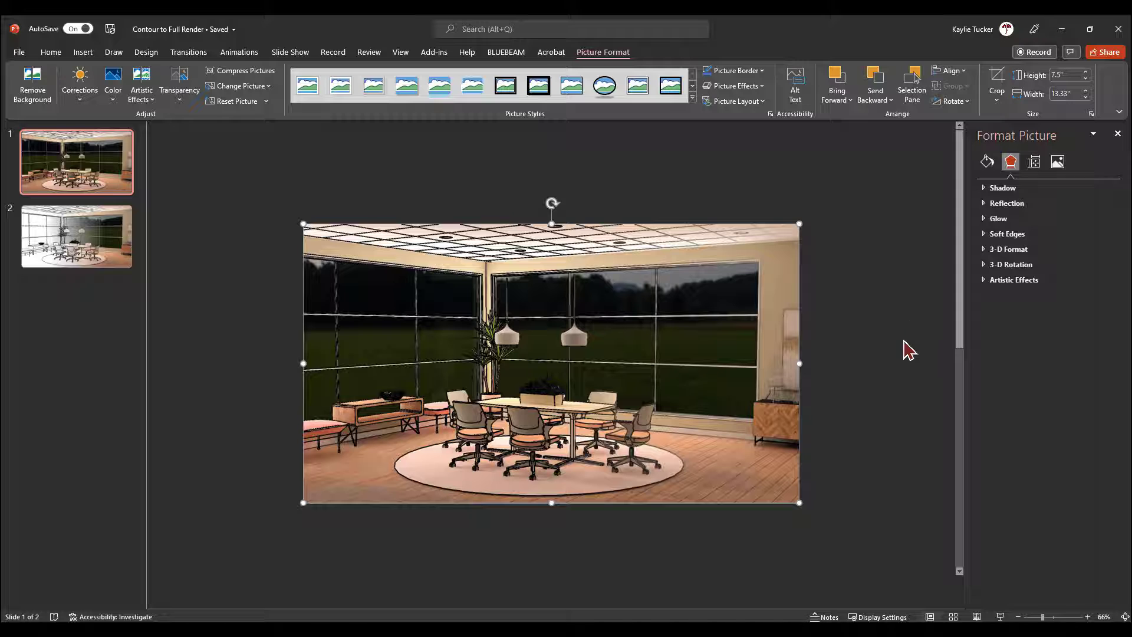
{"action": "left_click", "coordinate": [987, 162]}
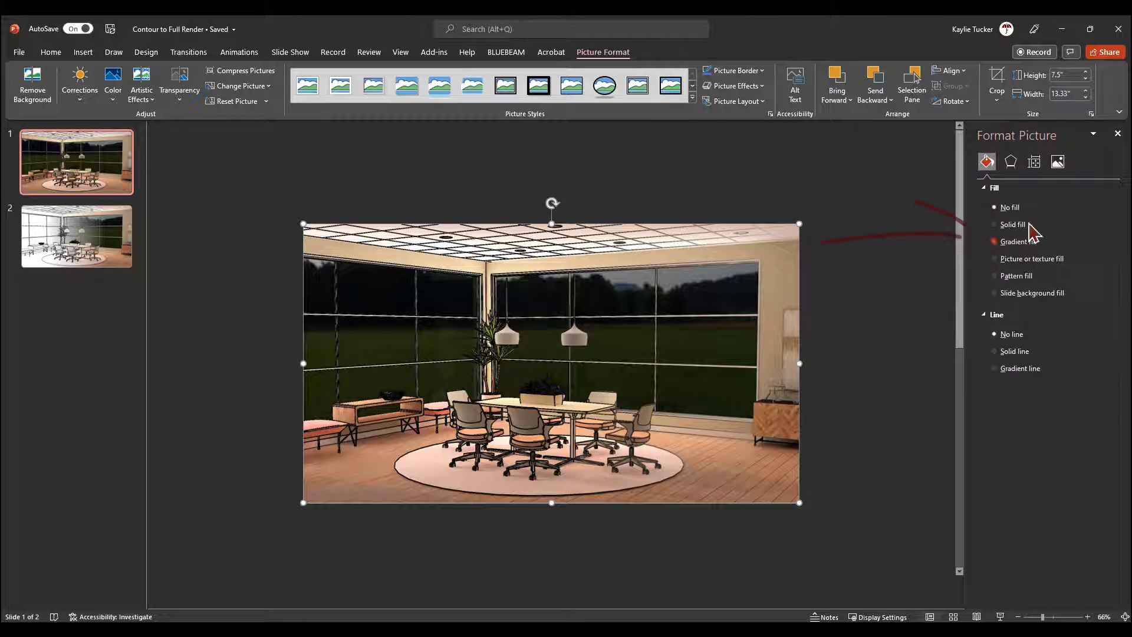
{"action": "left_click", "coordinate": [995, 241]}
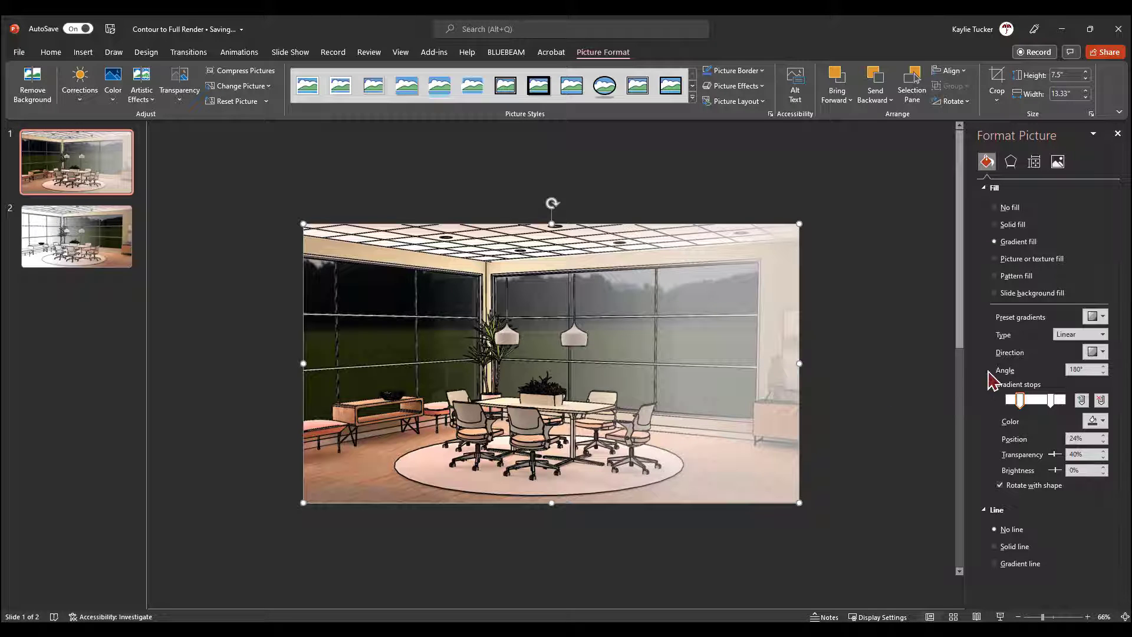
{"action": "left_click", "coordinate": [1092, 370]}
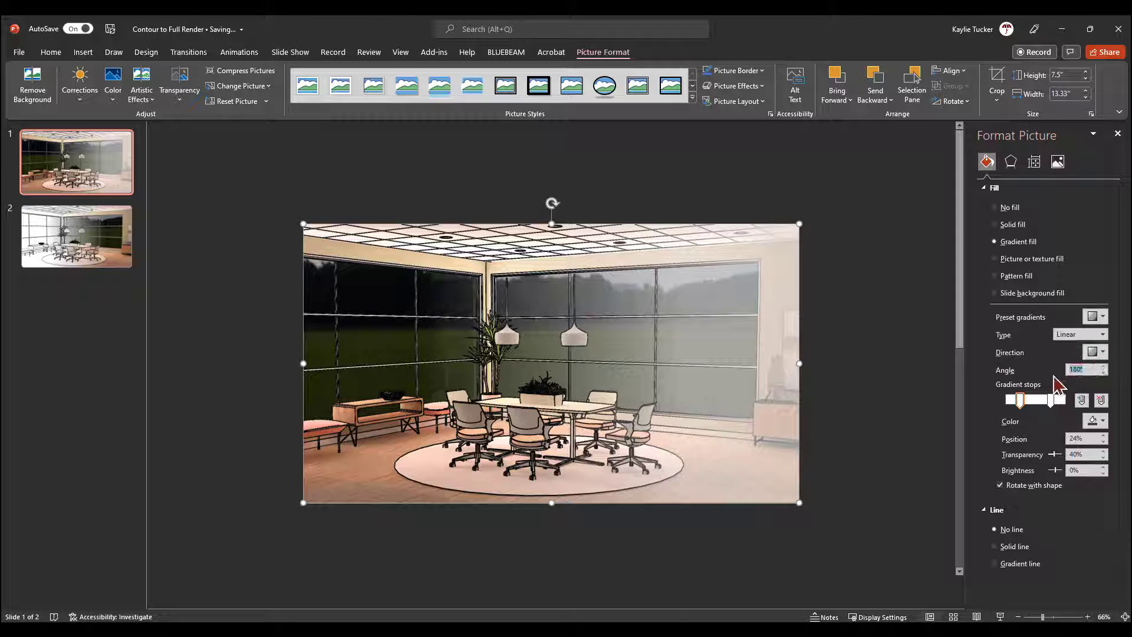
{"action": "type", "text": "359.9"}
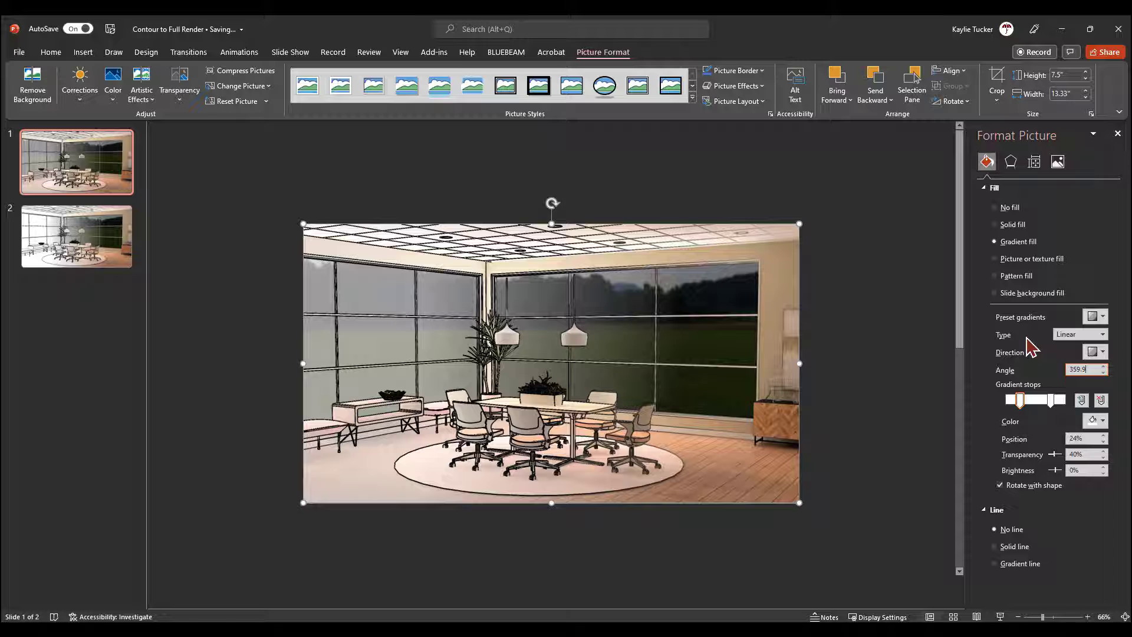
{"action": "left_click", "coordinate": [1071, 335]}
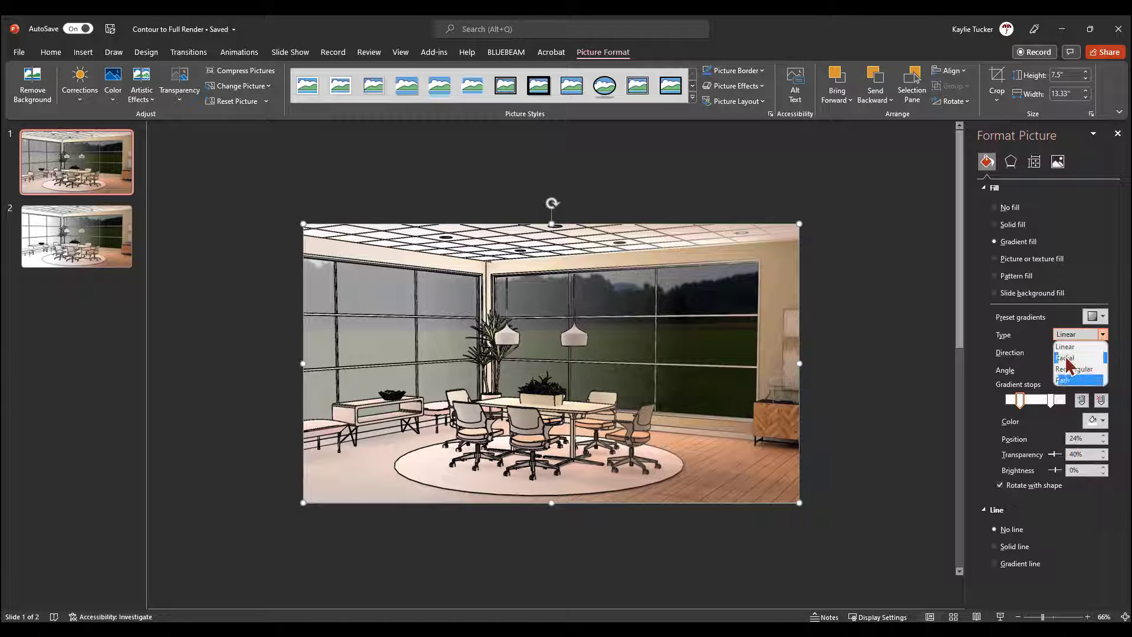
{"action": "left_click", "coordinate": [1064, 348]}
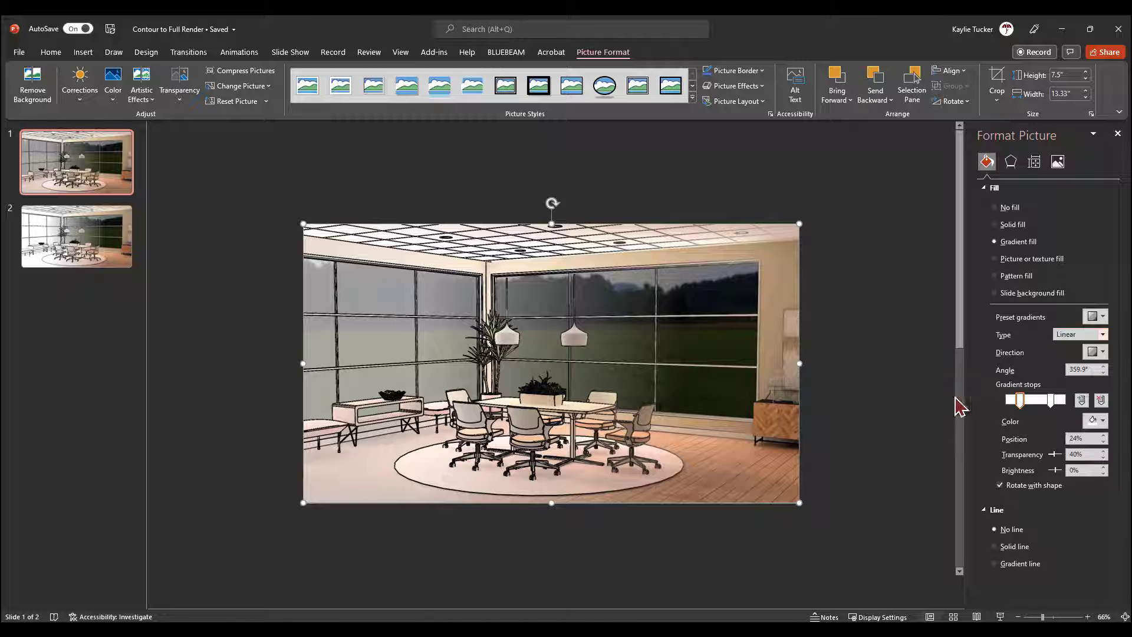
Step: Set the contour picture's first gradient stop to 0% transparency and a position of 15%
{"action": "left_click_drag", "start_coordinate": [1021, 407], "coordinate": [1026, 407]}
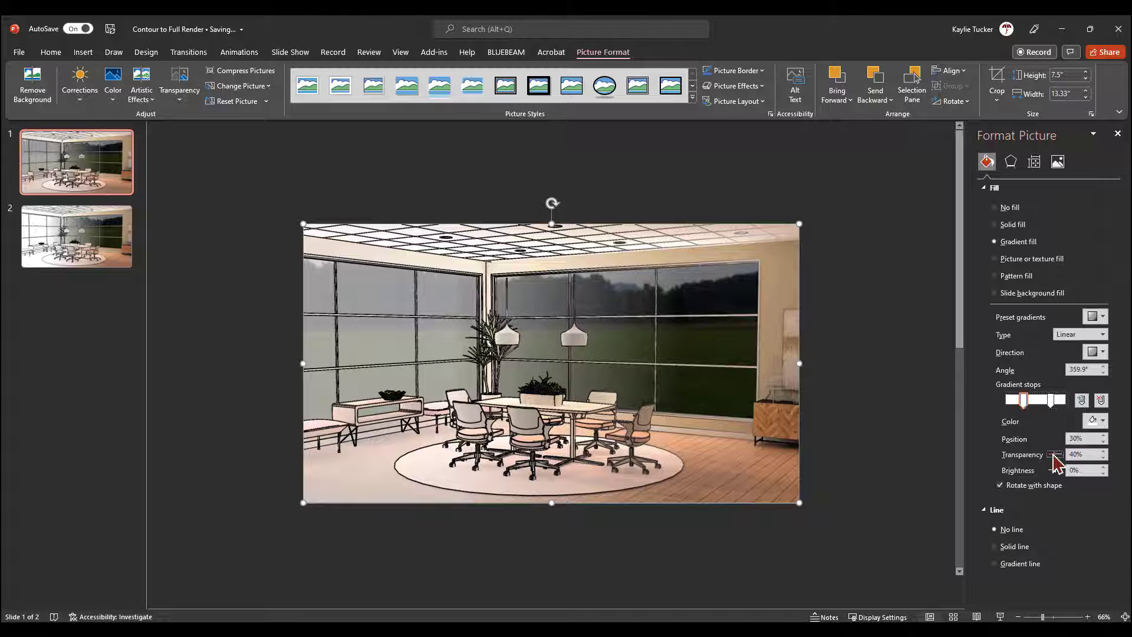
{"action": "left_click_drag", "start_coordinate": [1054, 454], "coordinate": [1047, 456]}
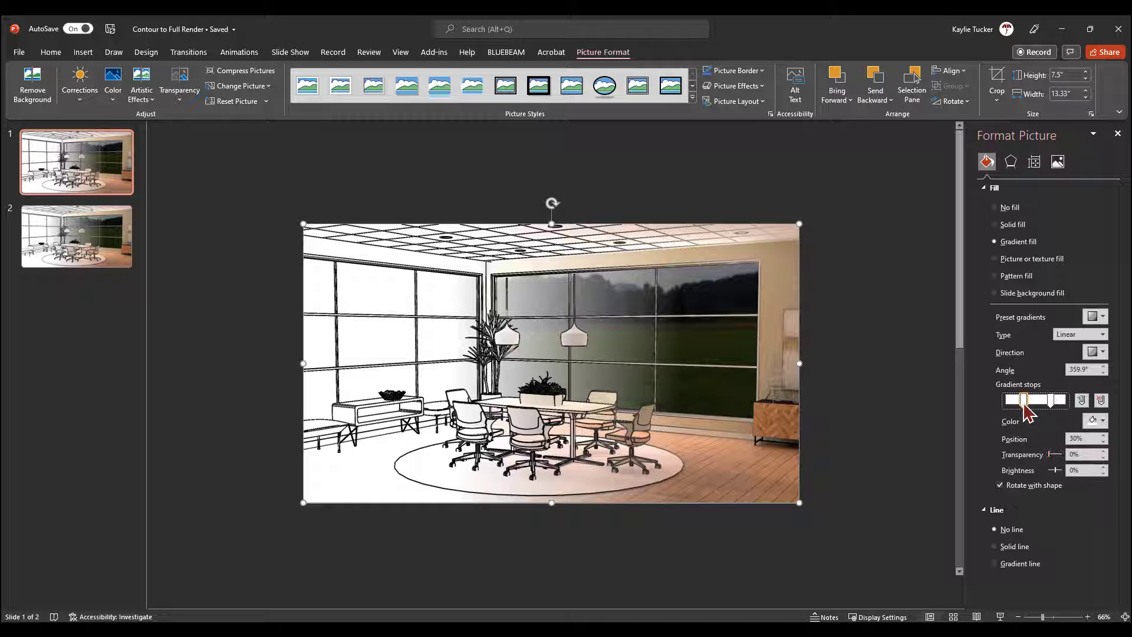
{"action": "left_click_drag", "start_coordinate": [1024, 402], "coordinate": [1014, 406]}
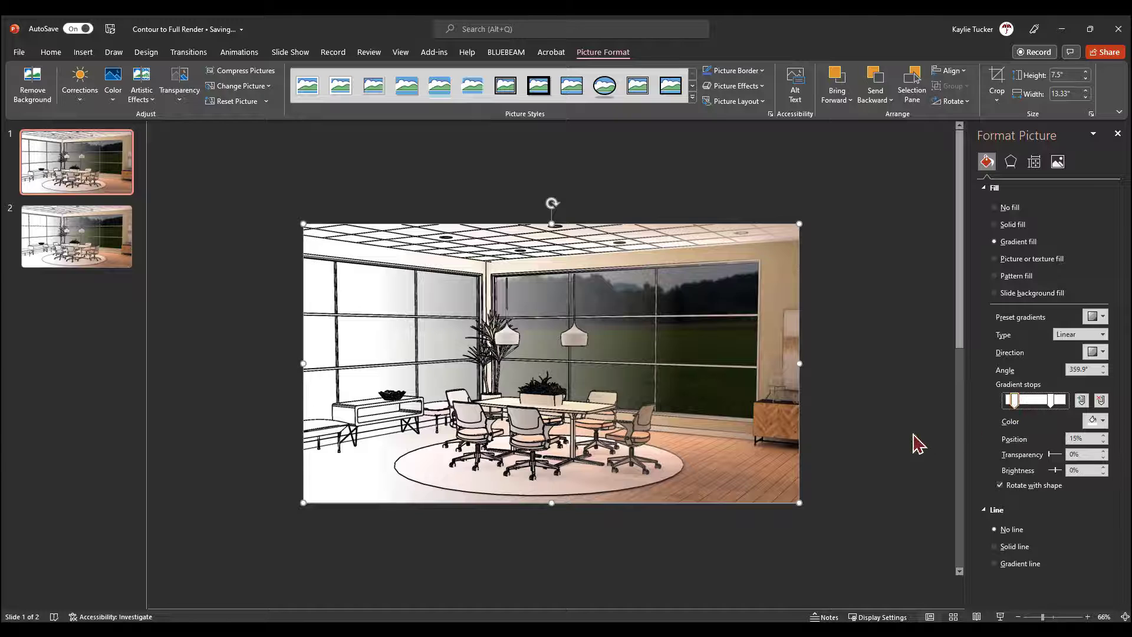
{"action": "left_click", "coordinate": [867, 436]}
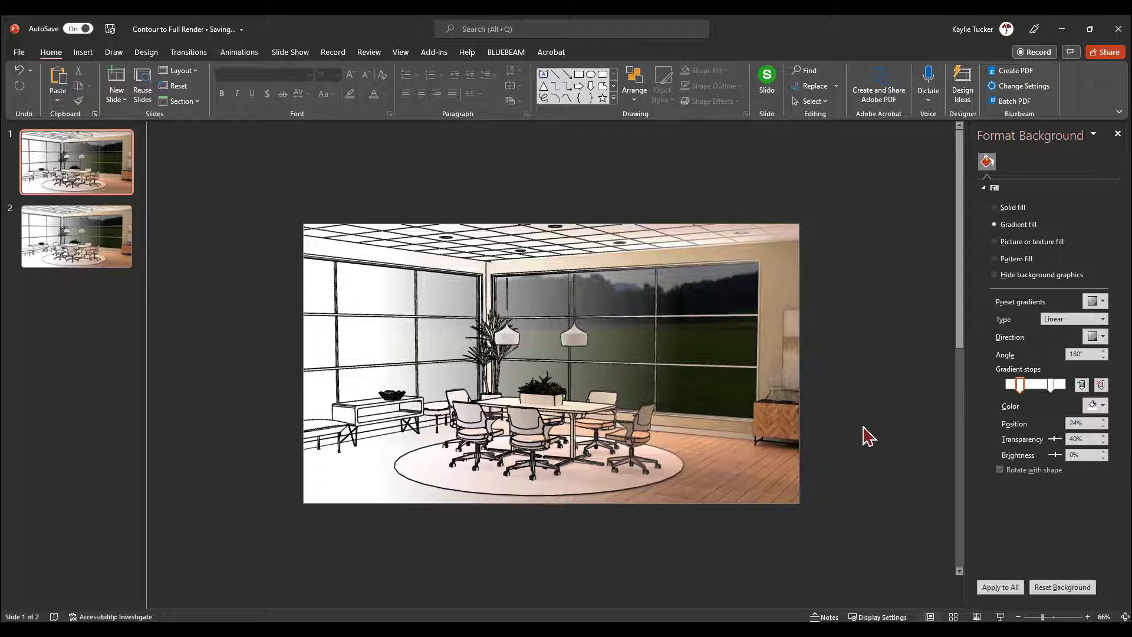